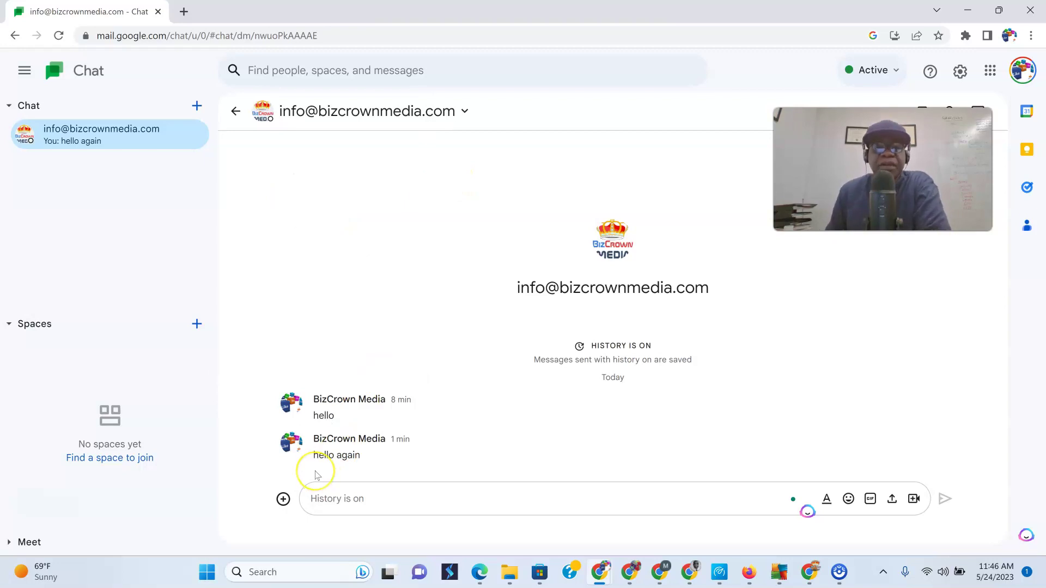
Step: Place the cursor in the BizCrown Media DM compose box to write 'hello' and 'hello again'
left_click(369, 500)
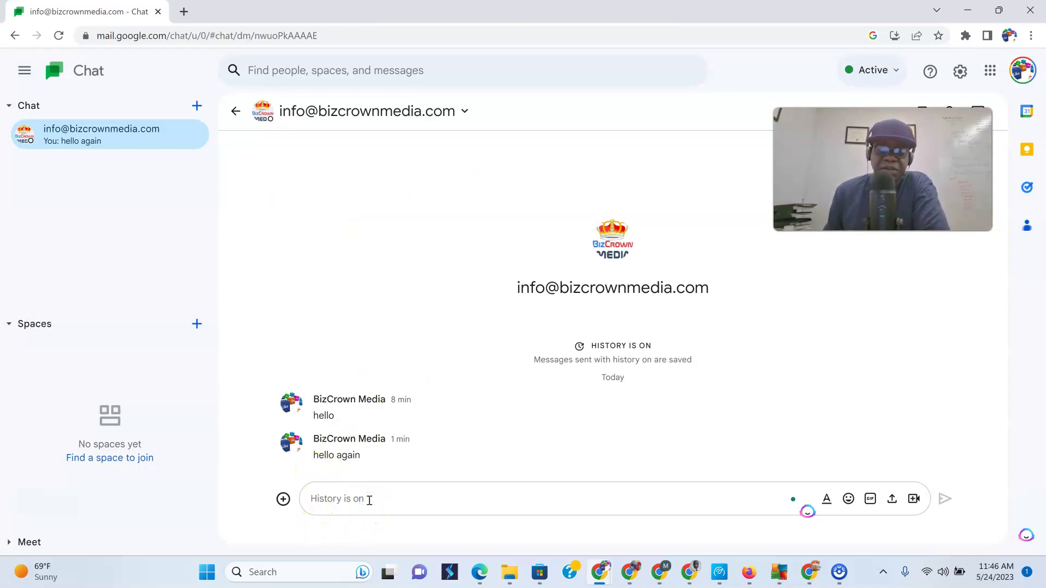
Step: Show the composer's formatting toolbar and turn Bold on for the next message
left_click(827, 500)
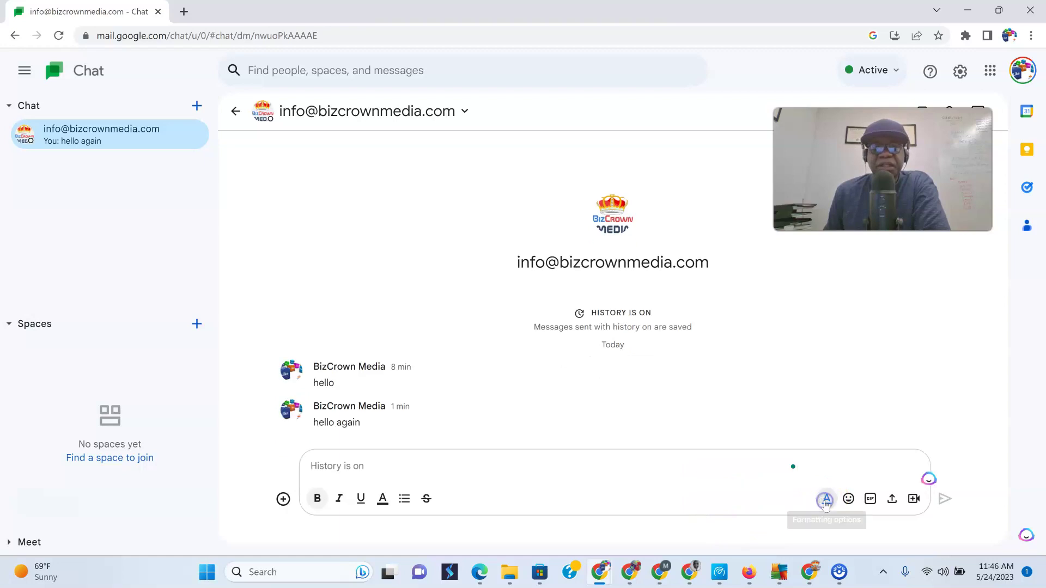
left_click(322, 504)
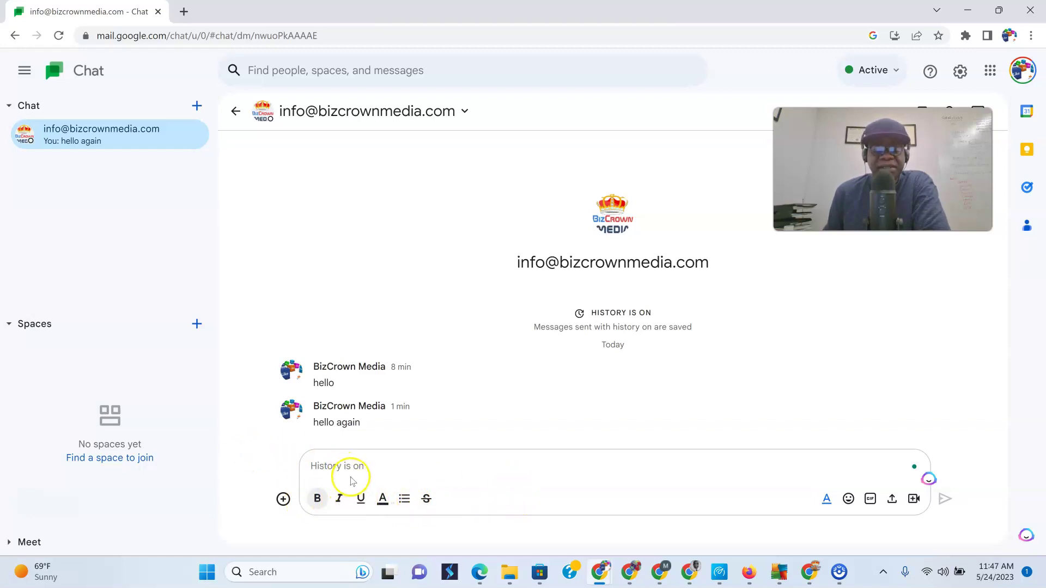
left_click(848, 499)
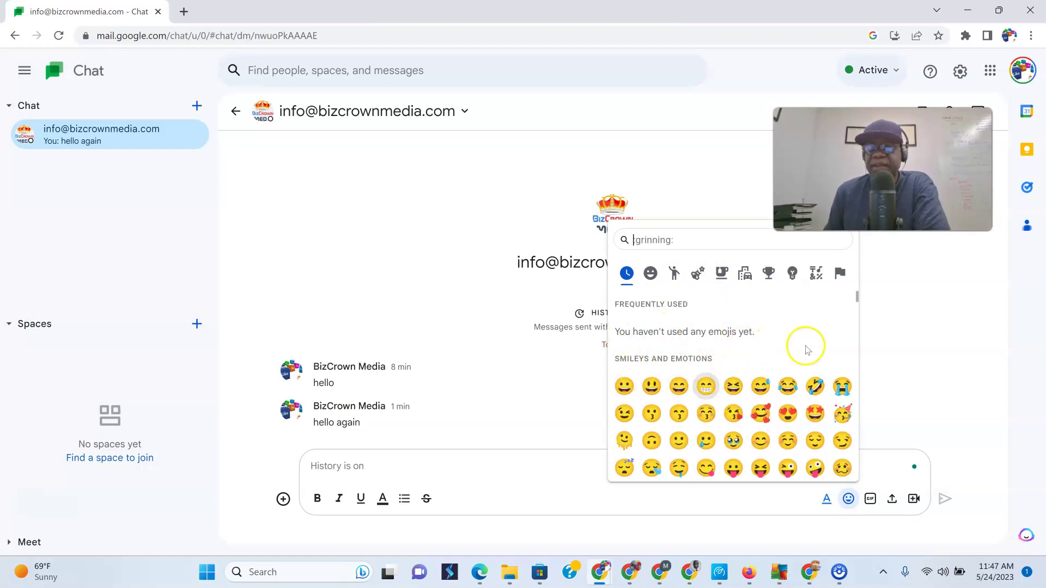
left_click(870, 499)
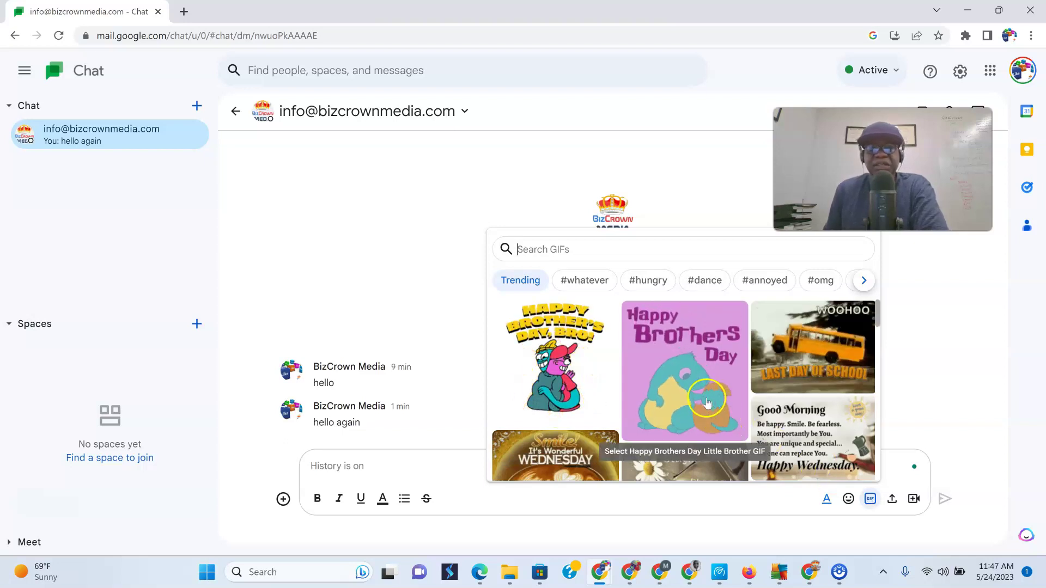
scroll(706, 404, "down", 3)
scroll(681, 419, "up", 3)
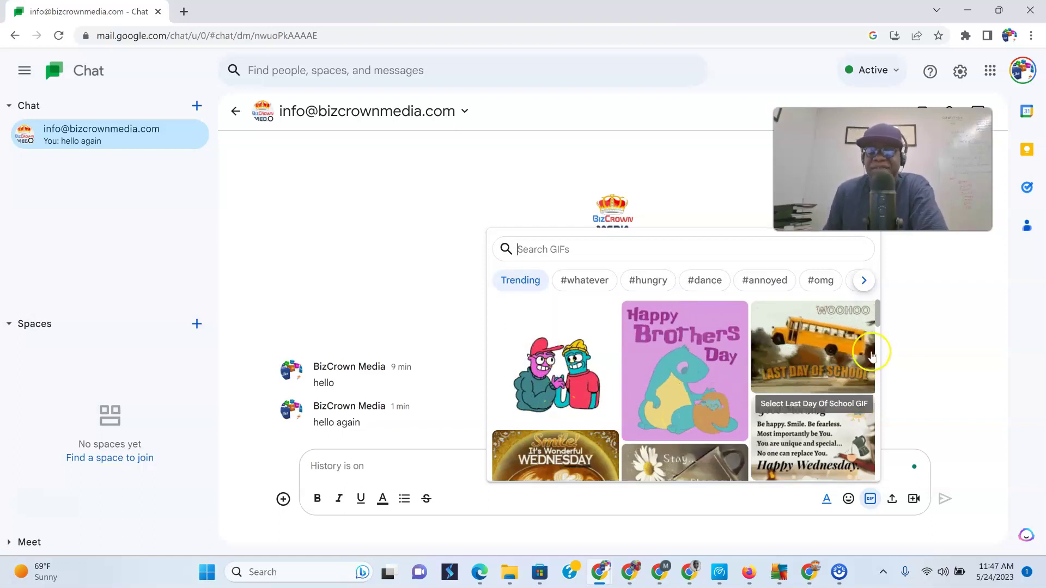
left_click(897, 346)
left_click(891, 500)
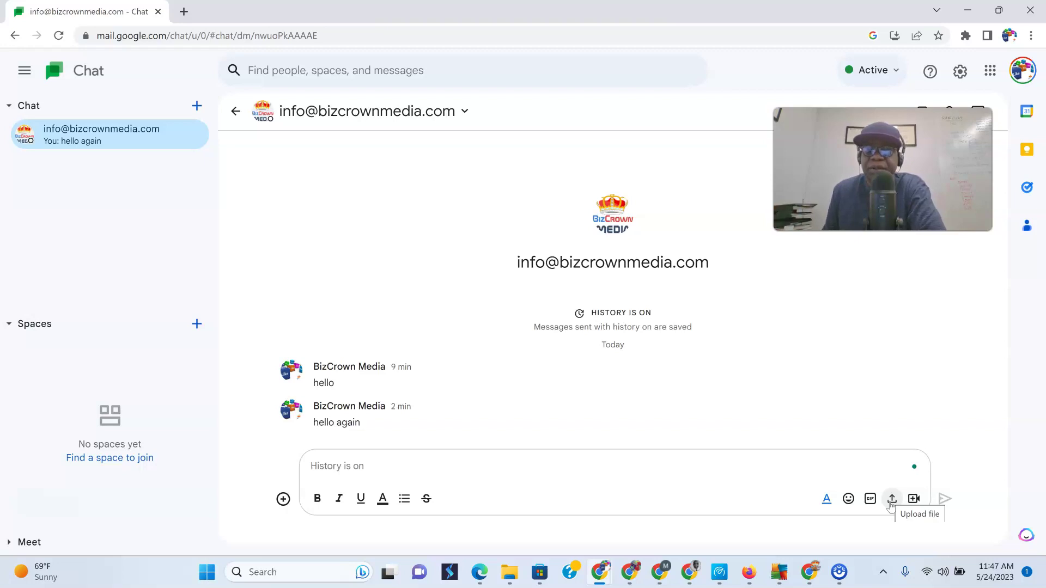
Step: Attach a Google Meet video meeting to the message and send the meeting card
left_click(914, 500)
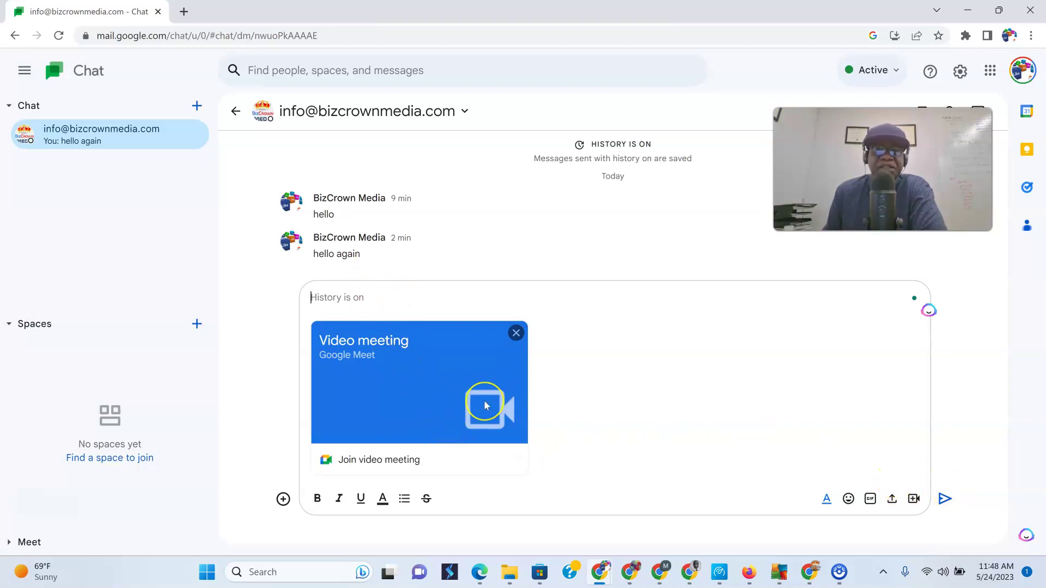
left_click(560, 402)
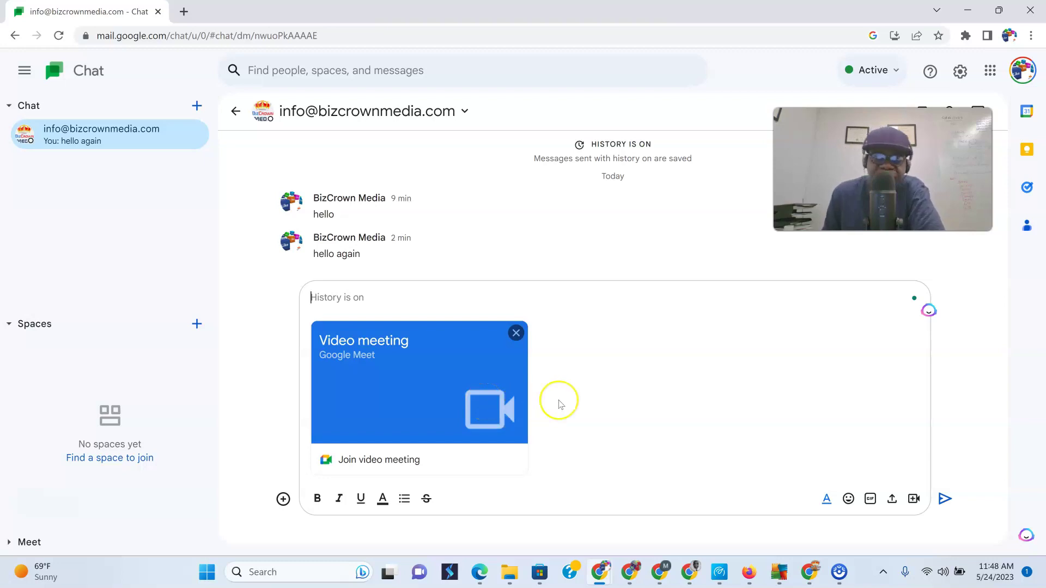
left_click(660, 446)
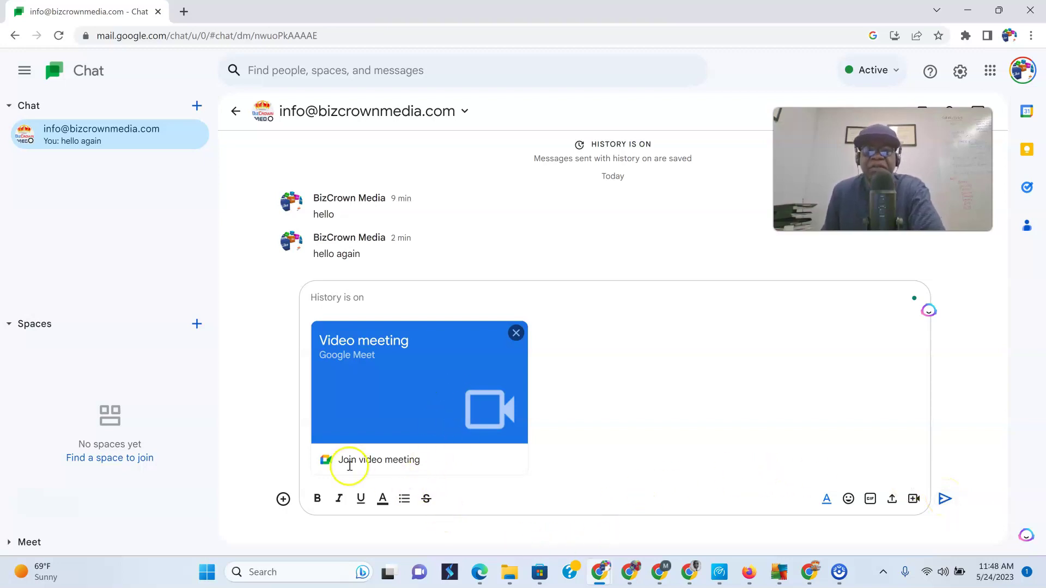
left_click(944, 497)
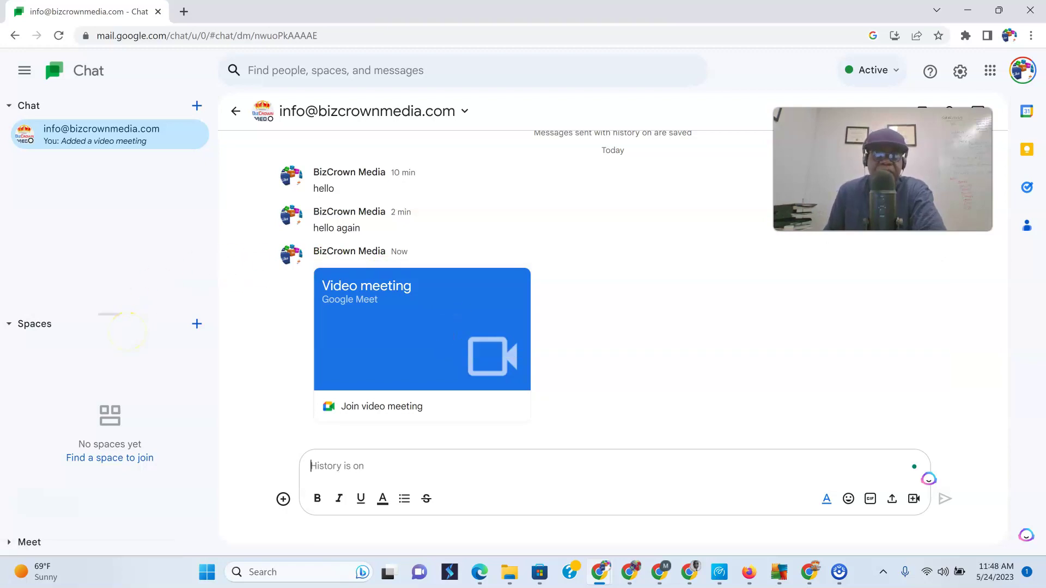
Step: Check the Spaces creation options without choosing one, then expand the sidebar's Meet section
mouse_move(168, 142)
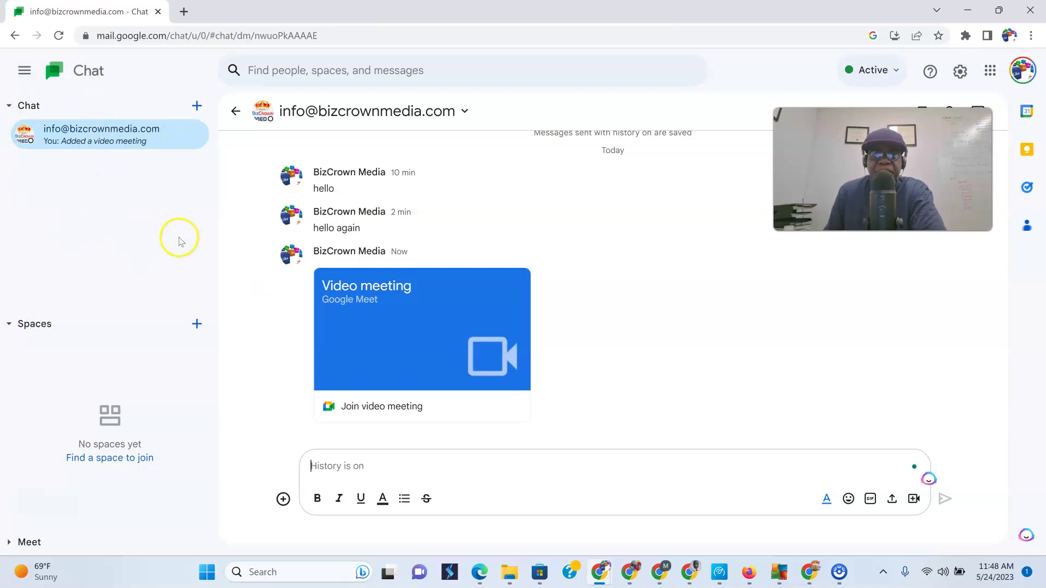
left_click(195, 326)
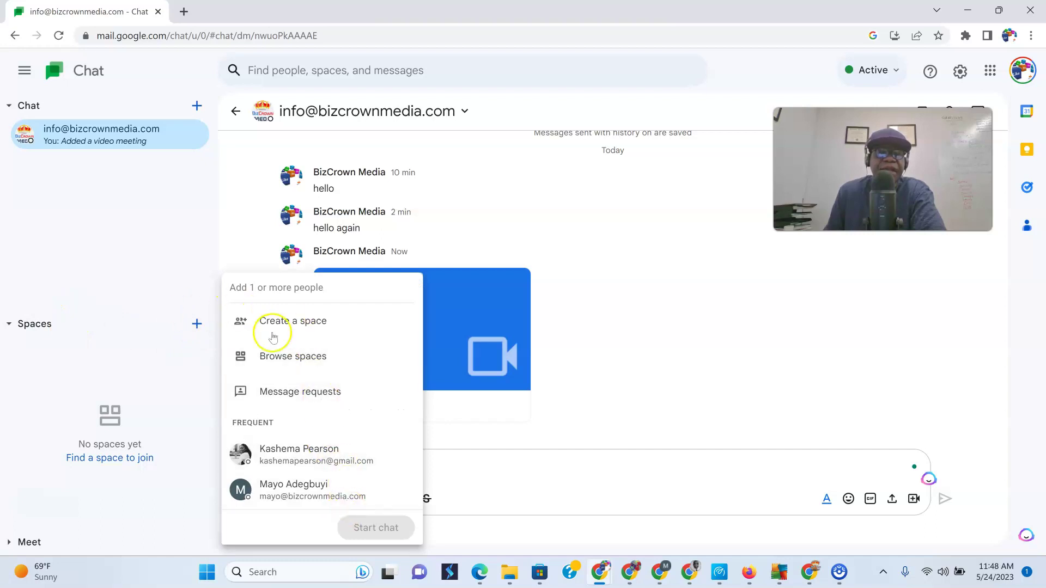
left_click(197, 325)
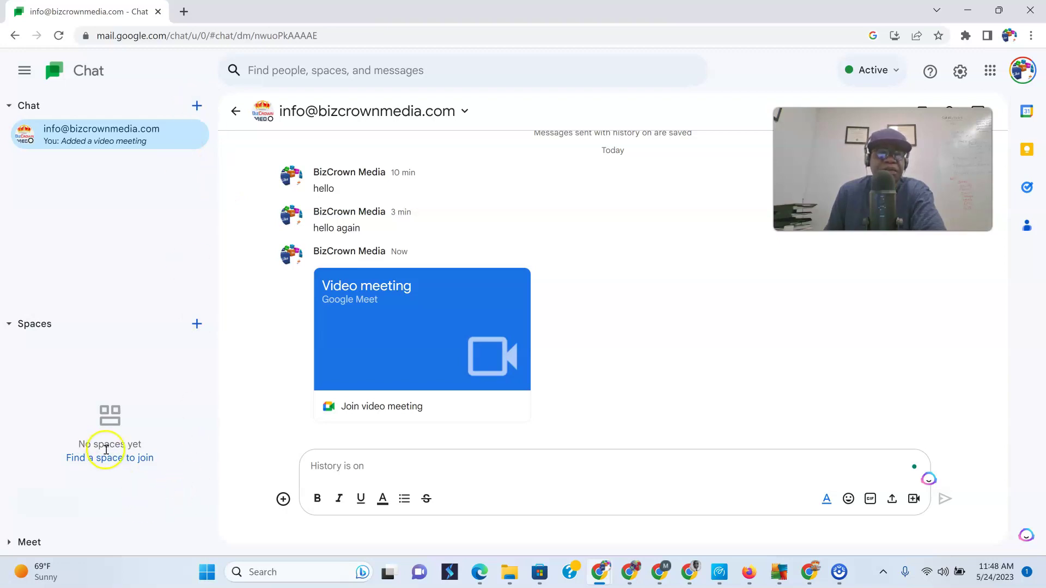
left_click(10, 550)
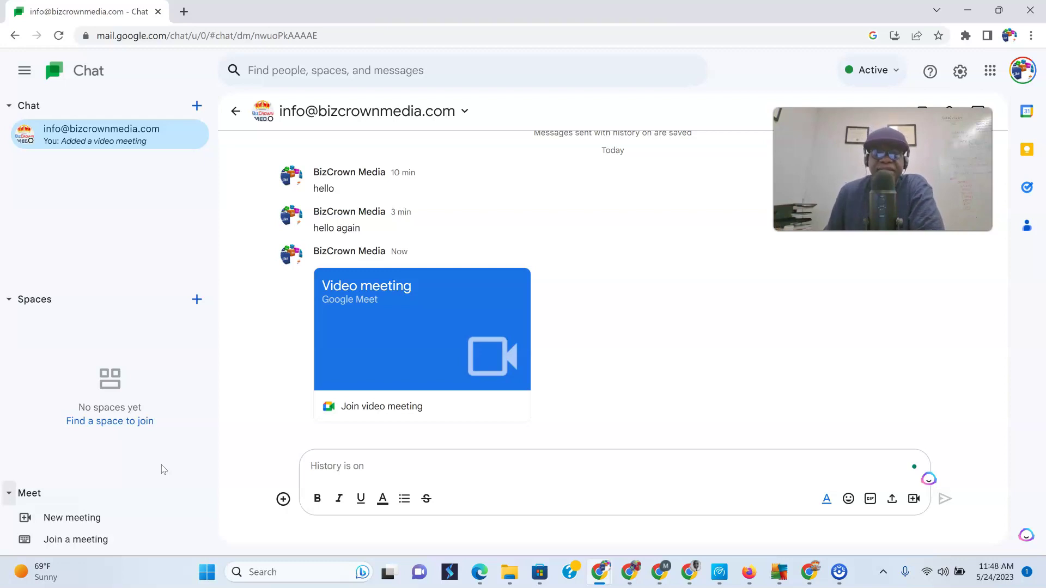
left_click(67, 519)
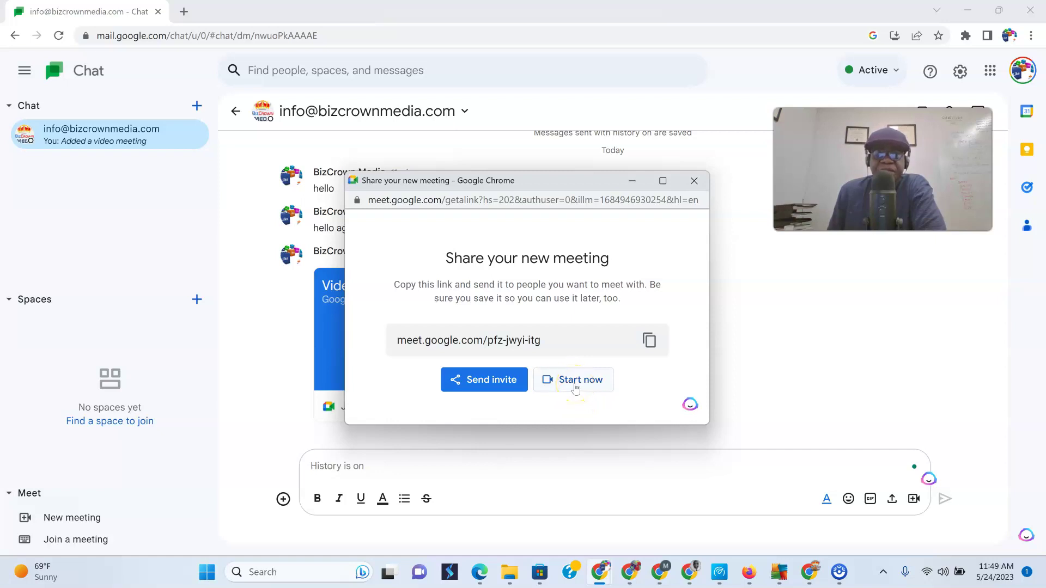
left_click(689, 186)
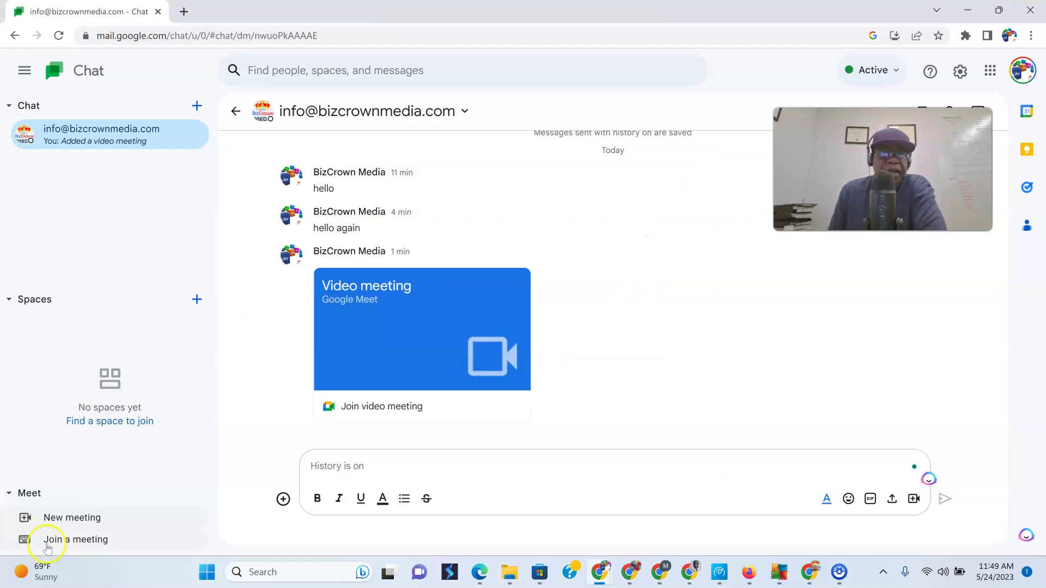
left_click(64, 540)
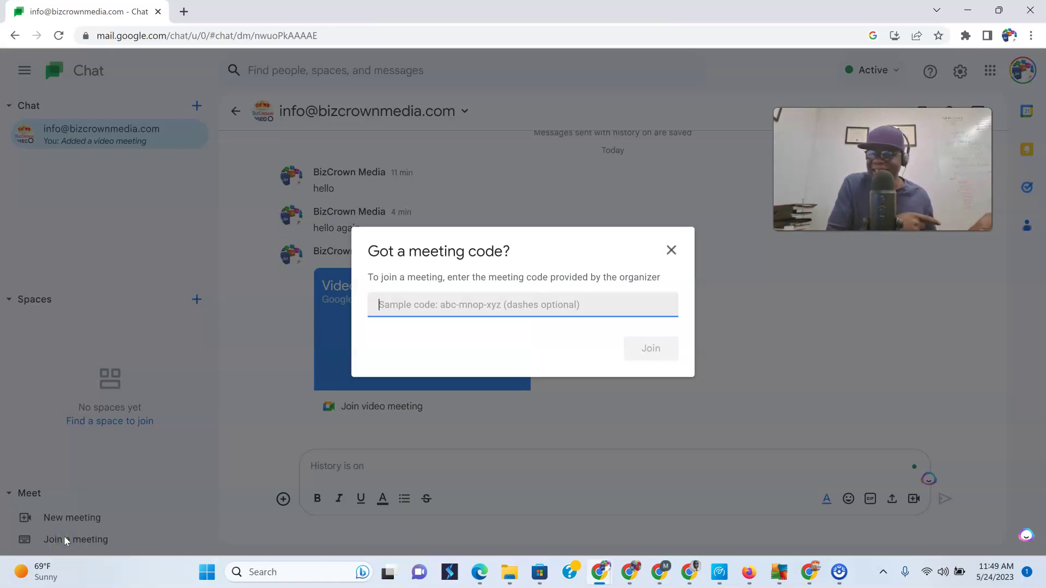
Step: Create a new meeting link and paste it into the join-by-code field, removing a stray backslash
left_click(65, 535)
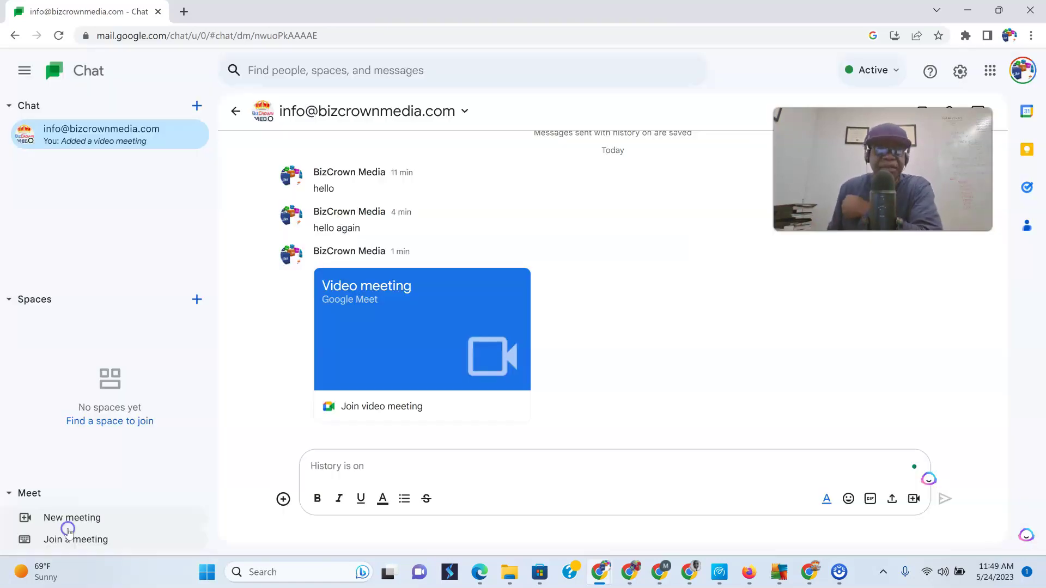
left_click(104, 511)
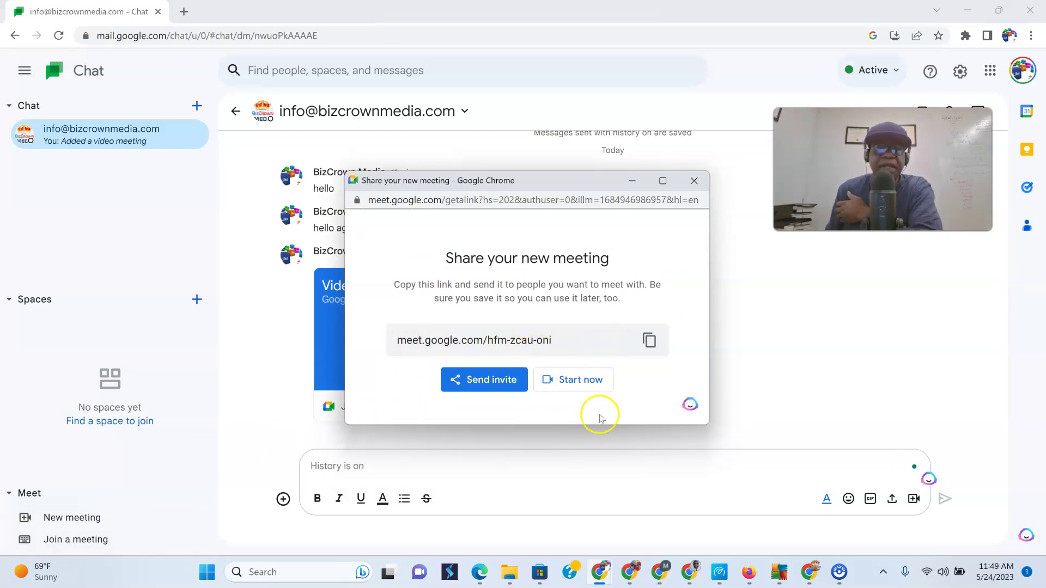
left_click(43, 539)
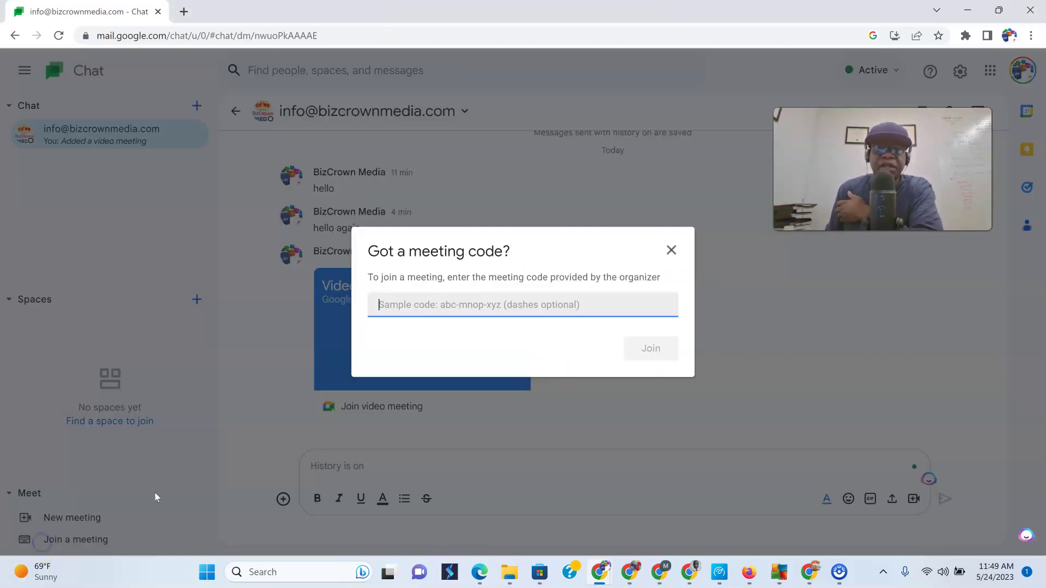
right_click(402, 305)
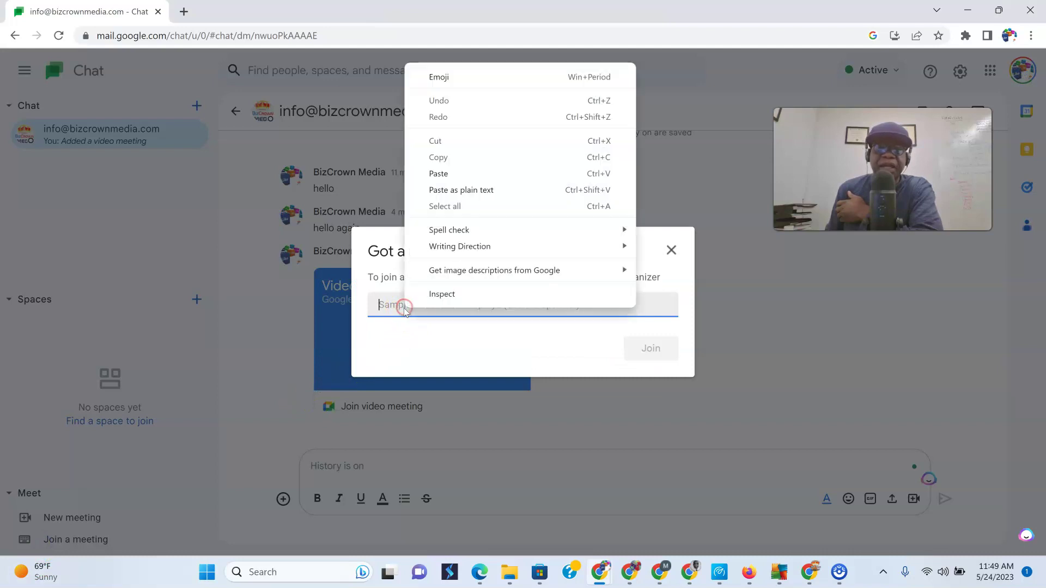
left_click(449, 176)
left_click(243, 316)
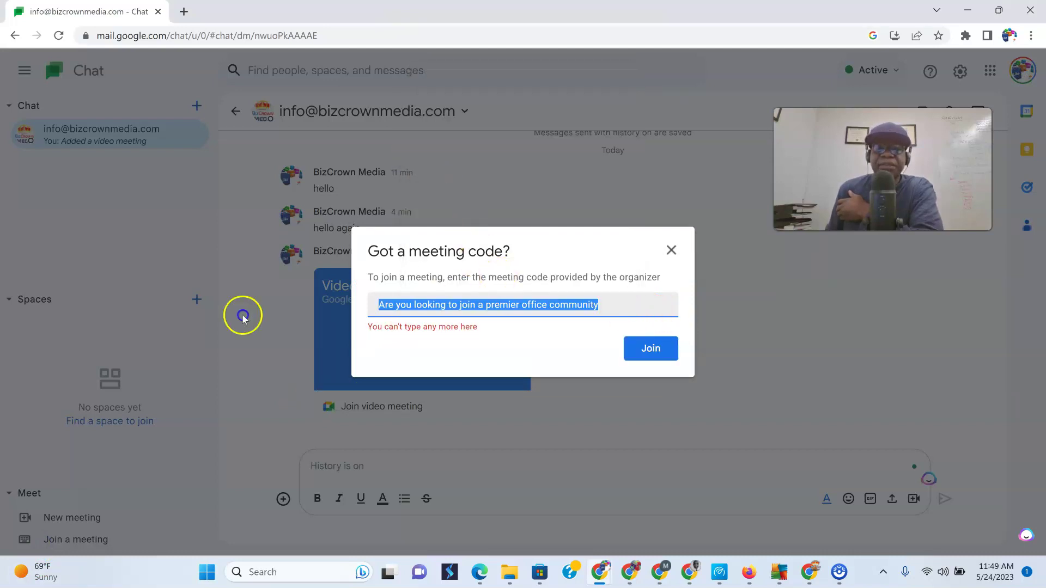
type("\\")
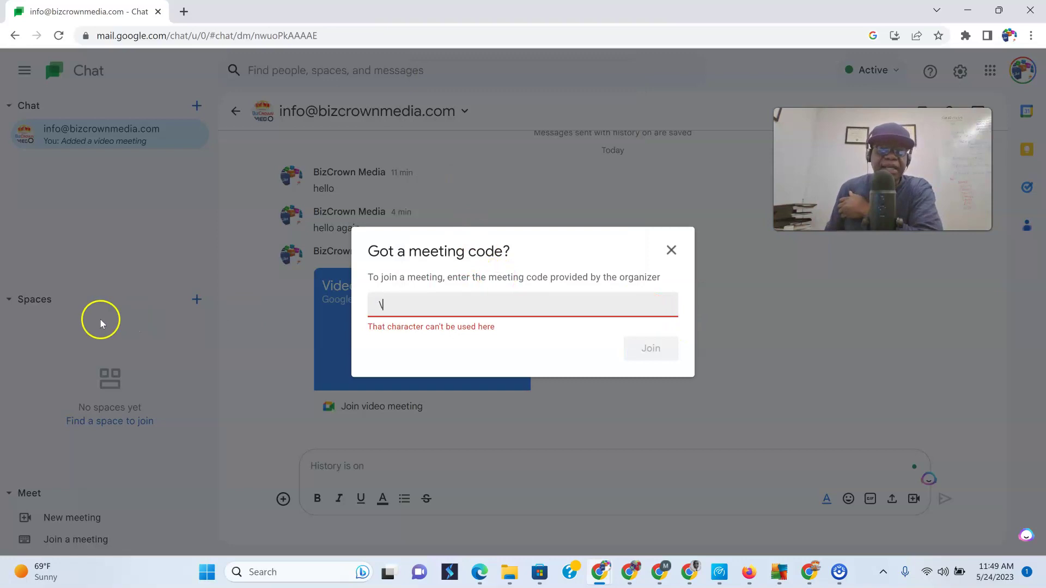
key("BackSpace")
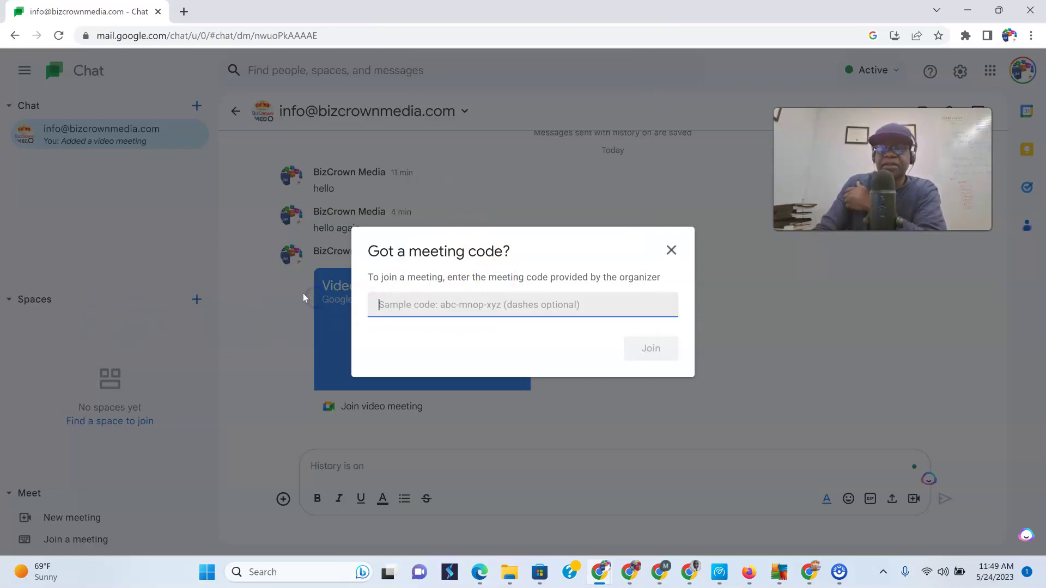
Step: Copy a fresh meeting link, paste it into the join-by-code box, then close without joining
left_click(74, 524)
left_click(71, 518)
left_click(665, 340)
left_click(82, 539)
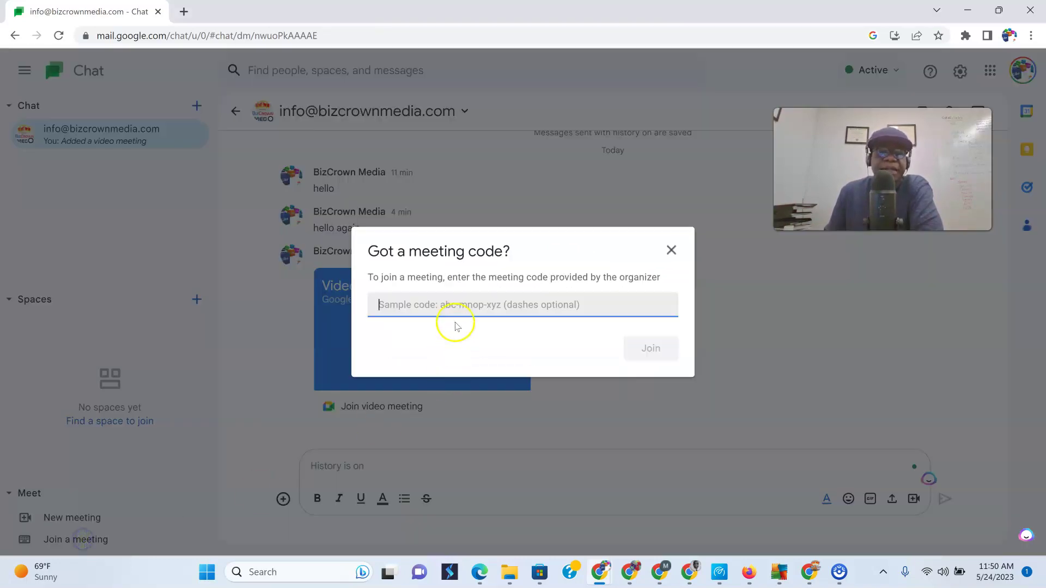
right_click(448, 305)
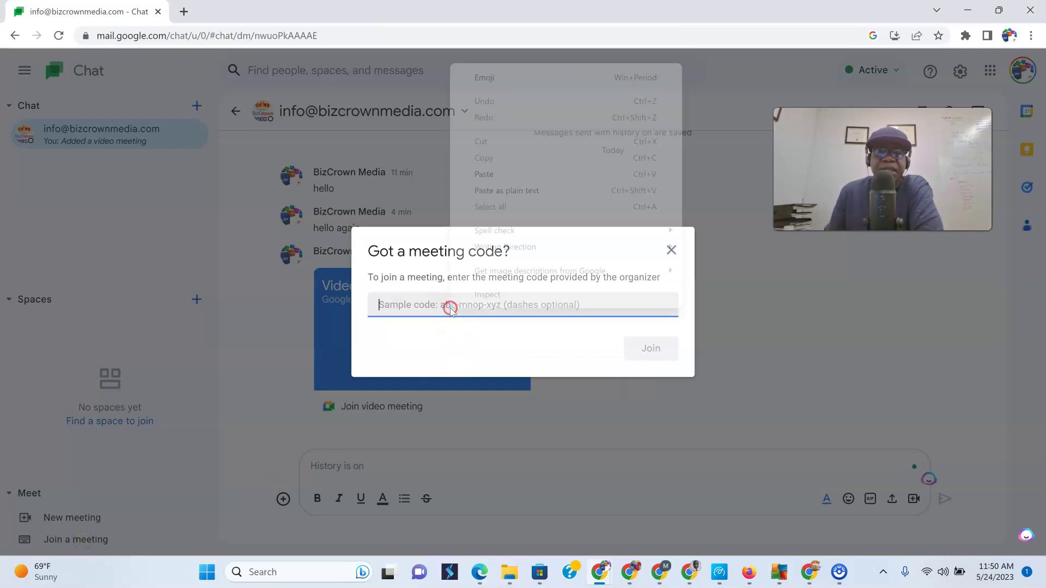
left_click(493, 173)
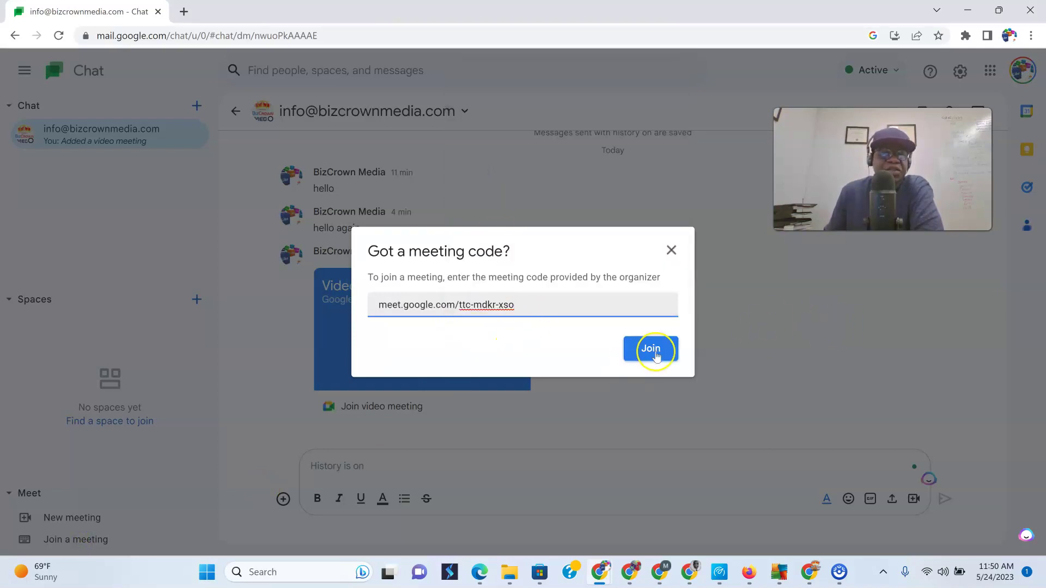
left_click(680, 250)
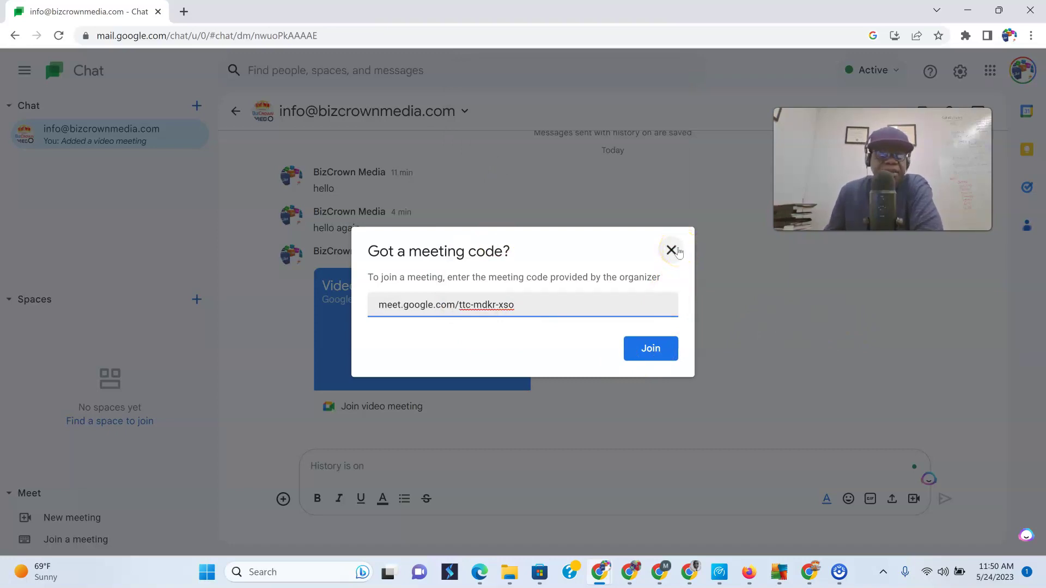
left_click(672, 252)
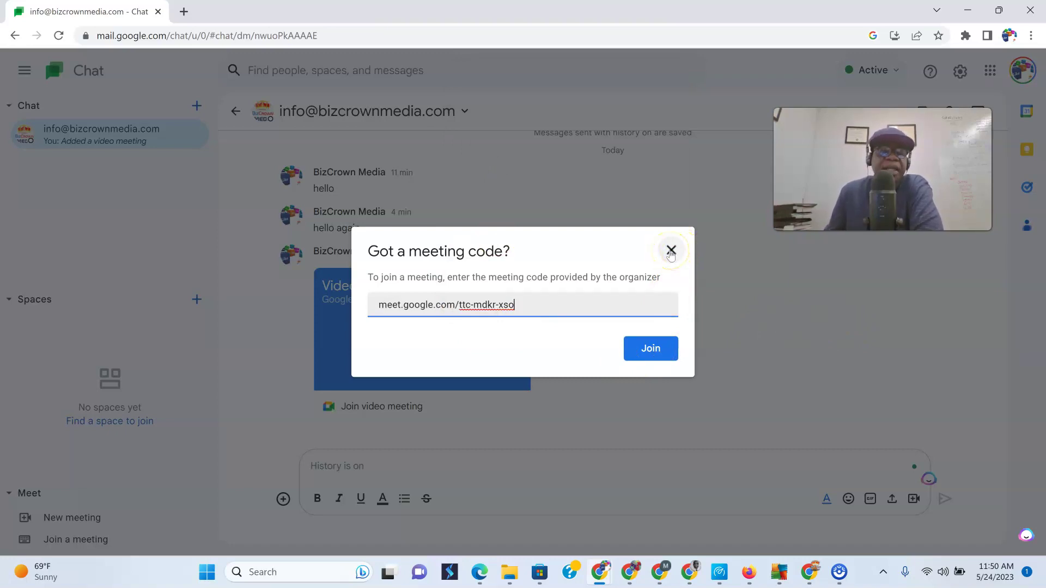
left_click(671, 252)
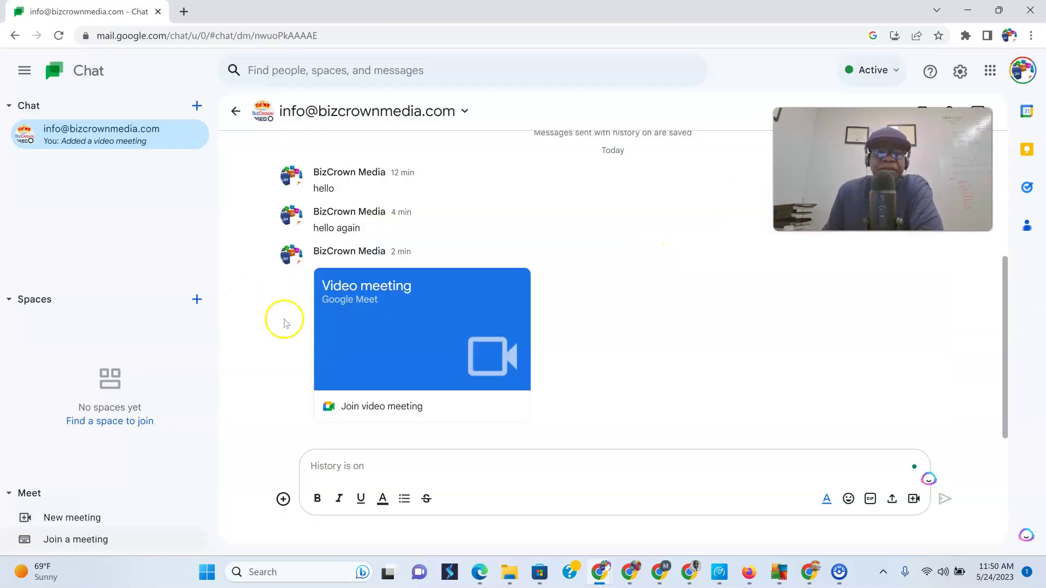
scroll(280, 320, "up", 4)
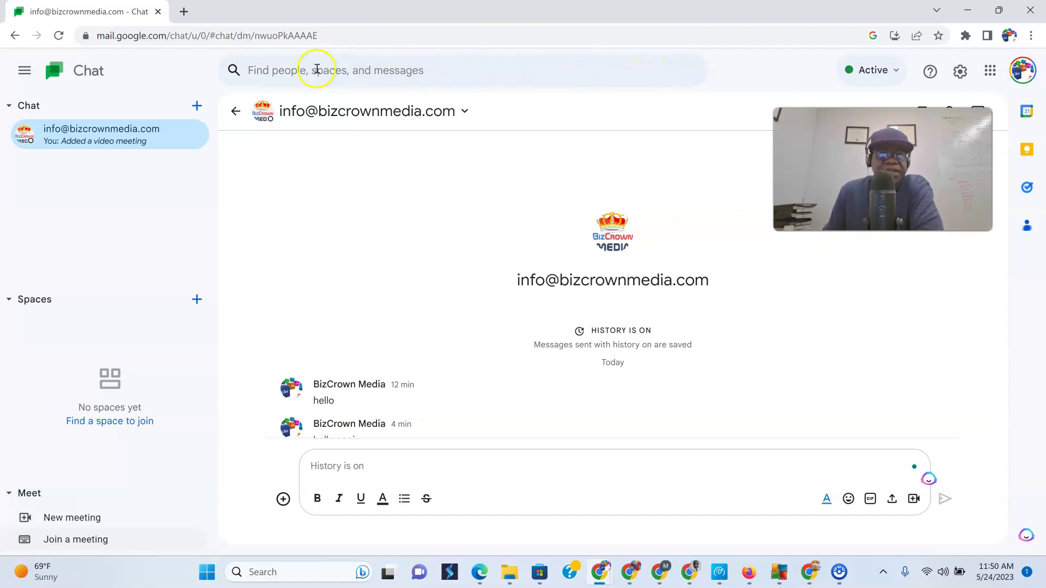
left_click(25, 72)
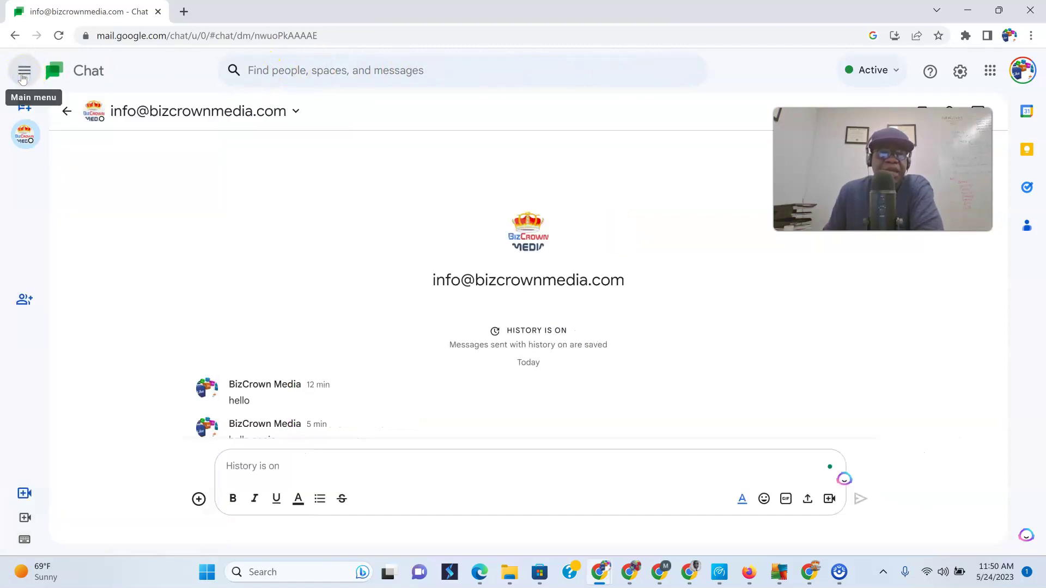
left_click(23, 77)
left_click(22, 77)
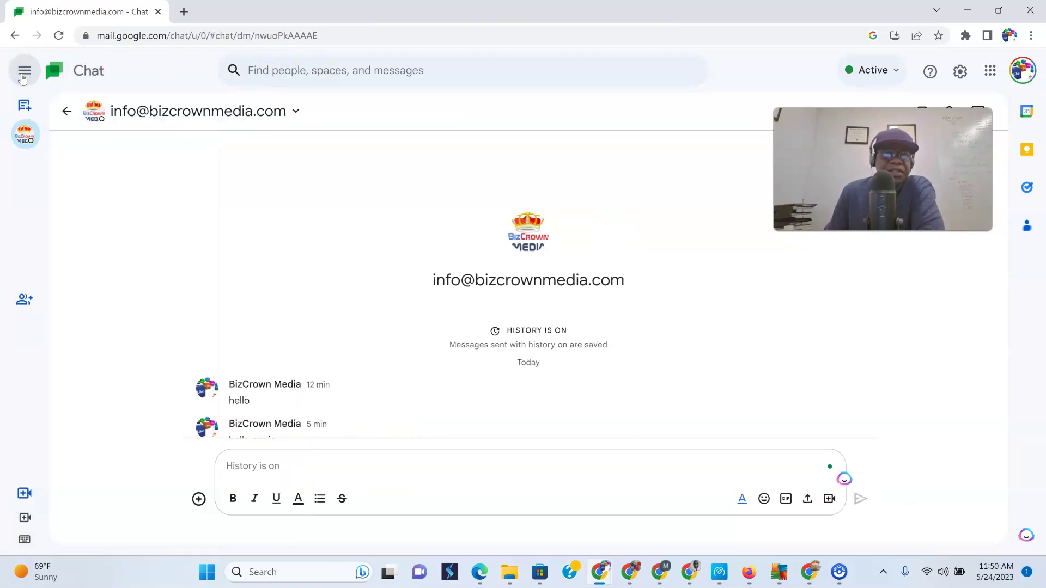
left_click(23, 77)
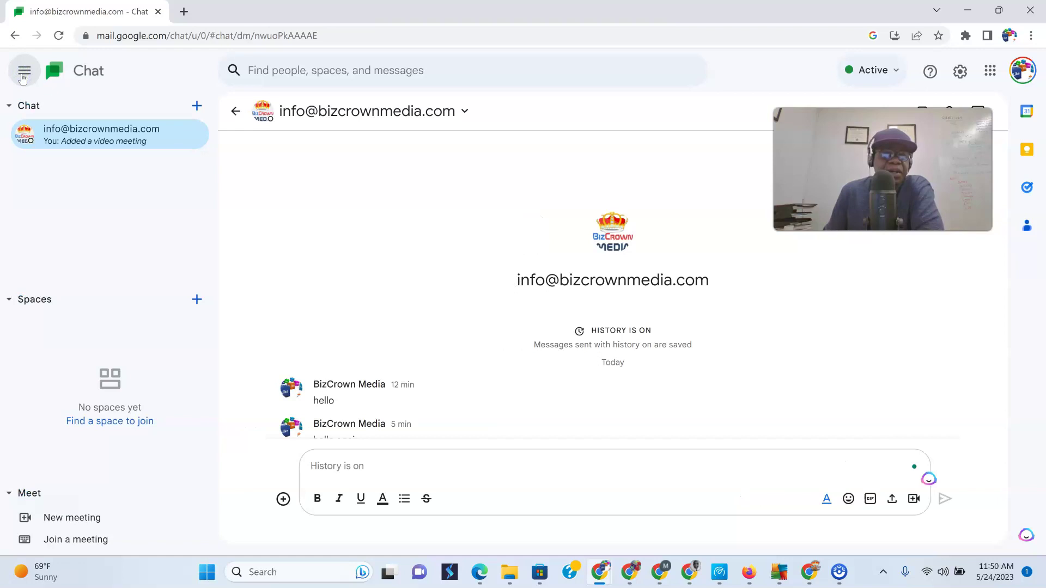
left_click(23, 78)
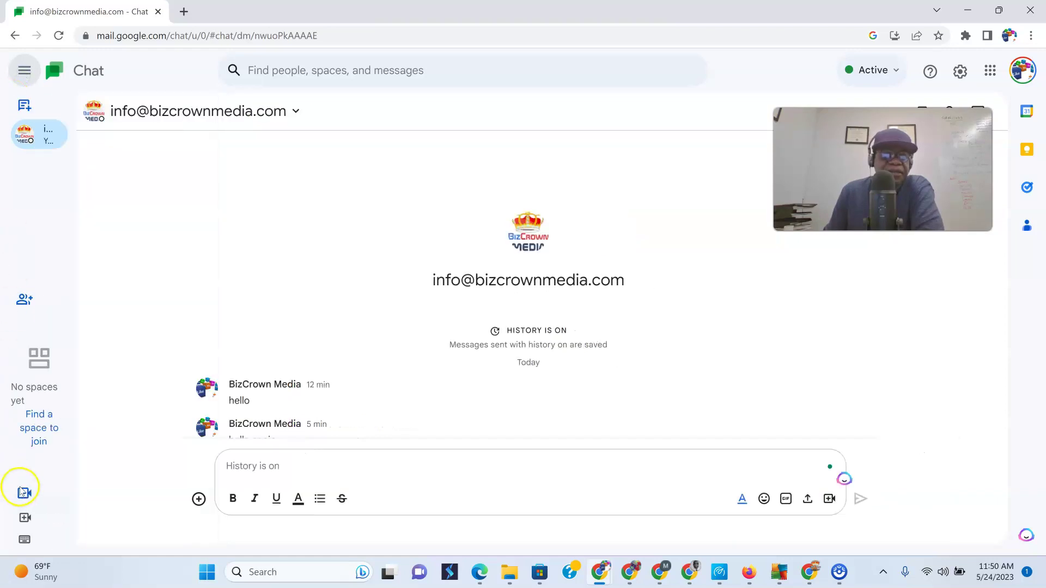
left_click(28, 67)
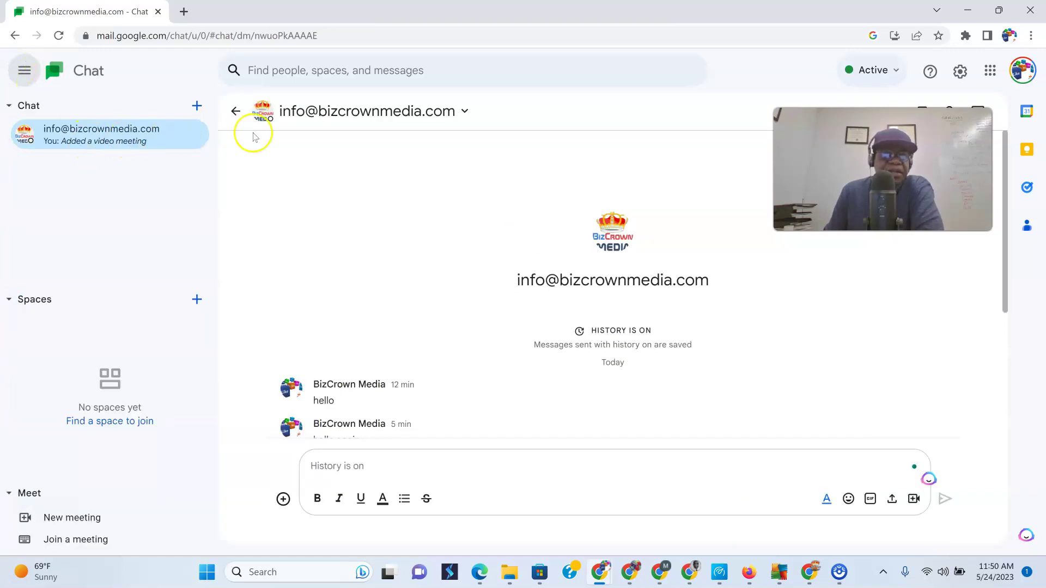
left_click(21, 77)
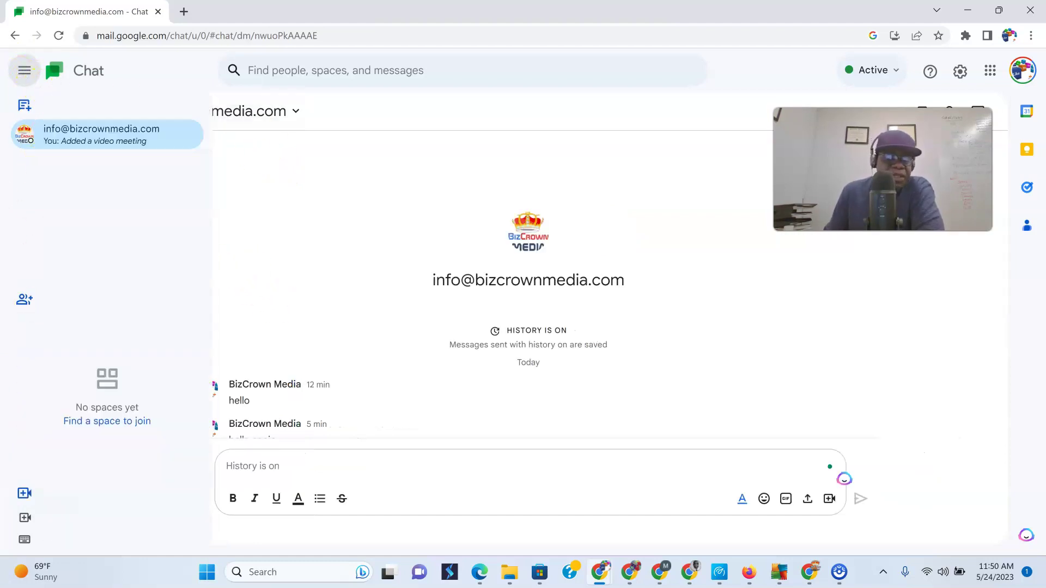
mouse_move(36, 213)
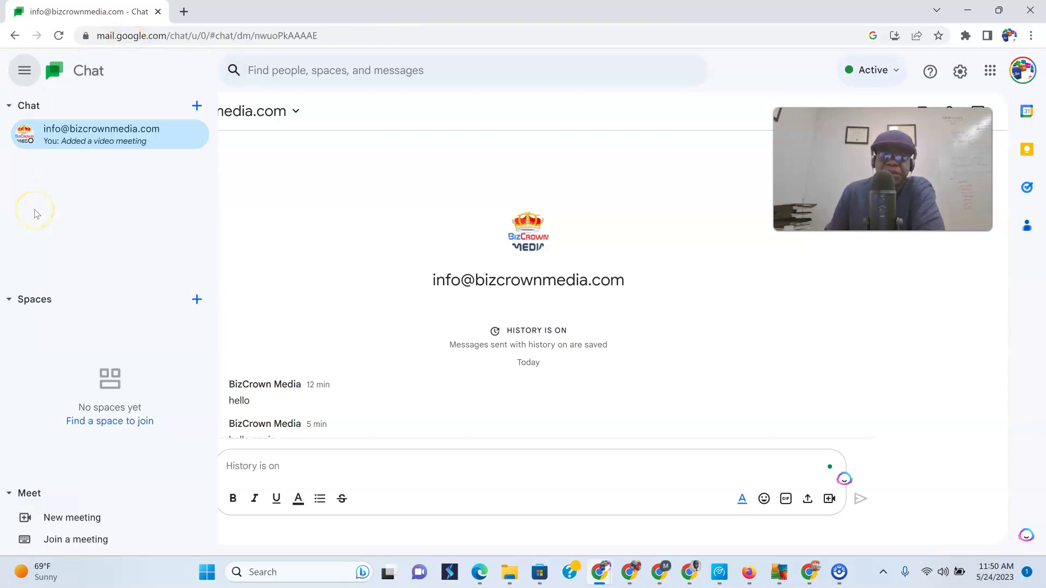
left_click(21, 67)
left_click(22, 68)
left_click(22, 69)
left_click(22, 70)
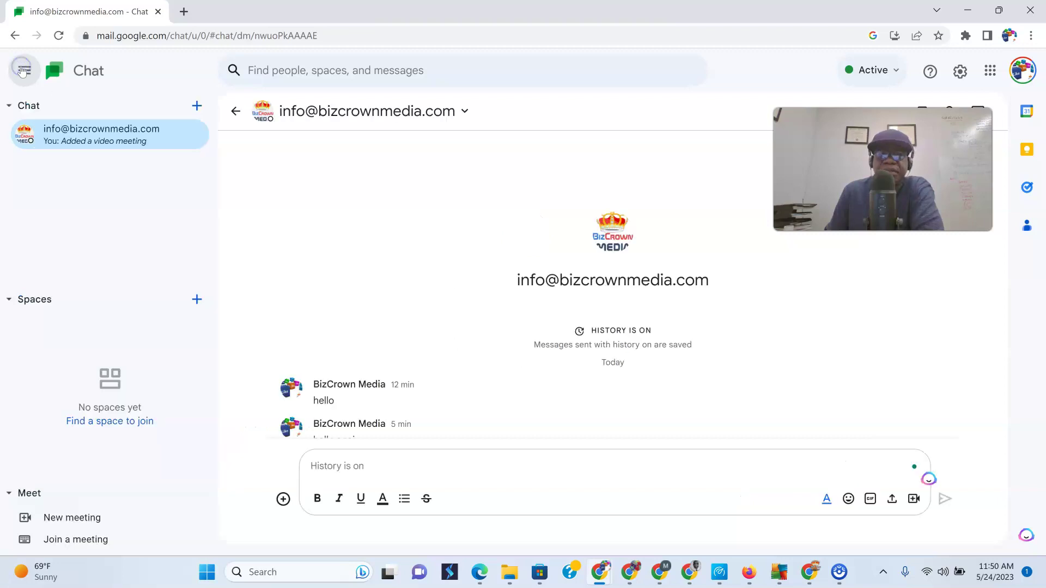